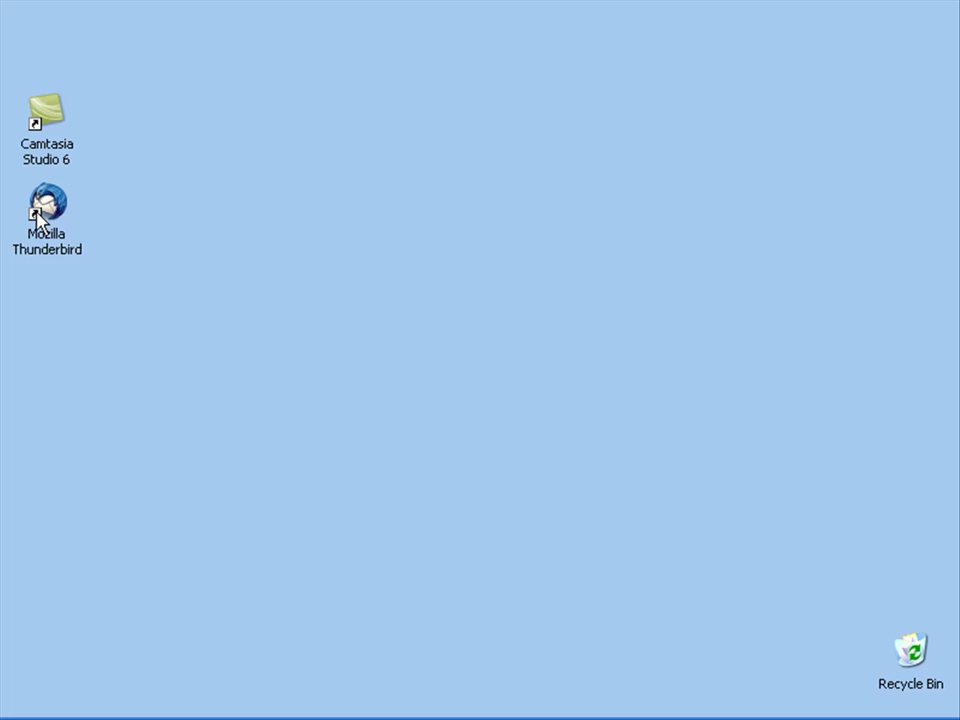
# Step: Launch Thunderbird and select Local Folders to show its account options page
pyautogui.doubleClick(40, 222)
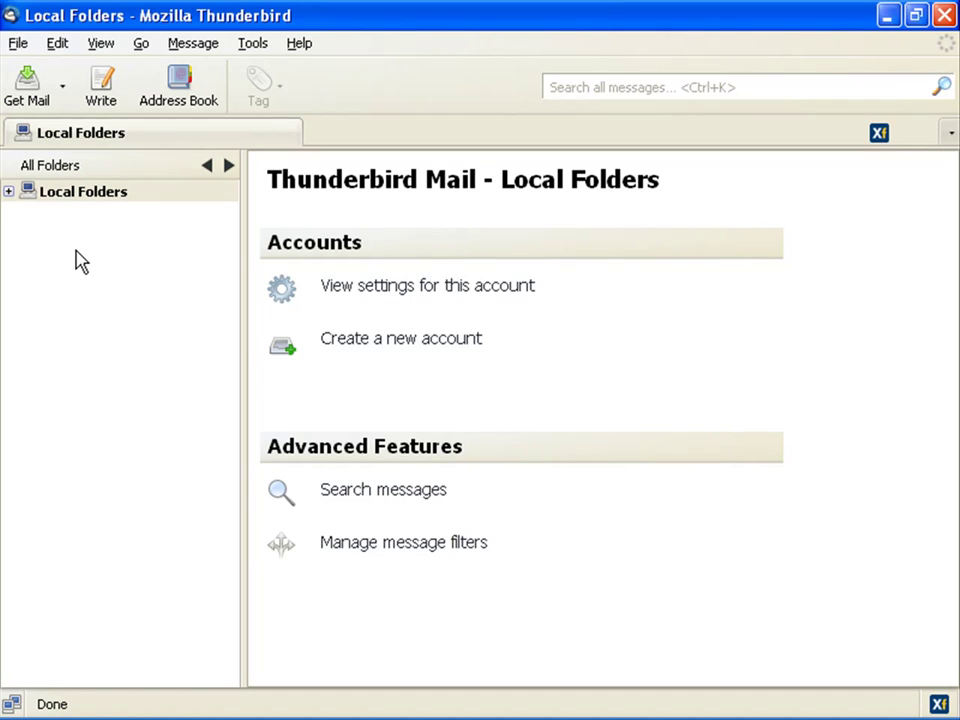
pyautogui.click(20, 43)
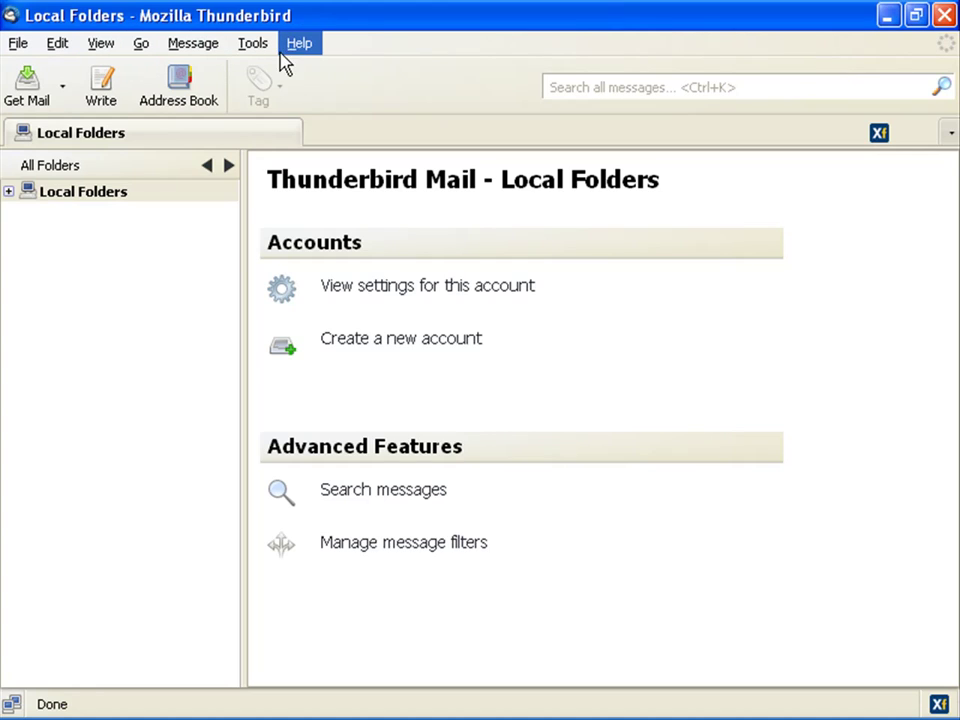
pyautogui.click(82, 195)
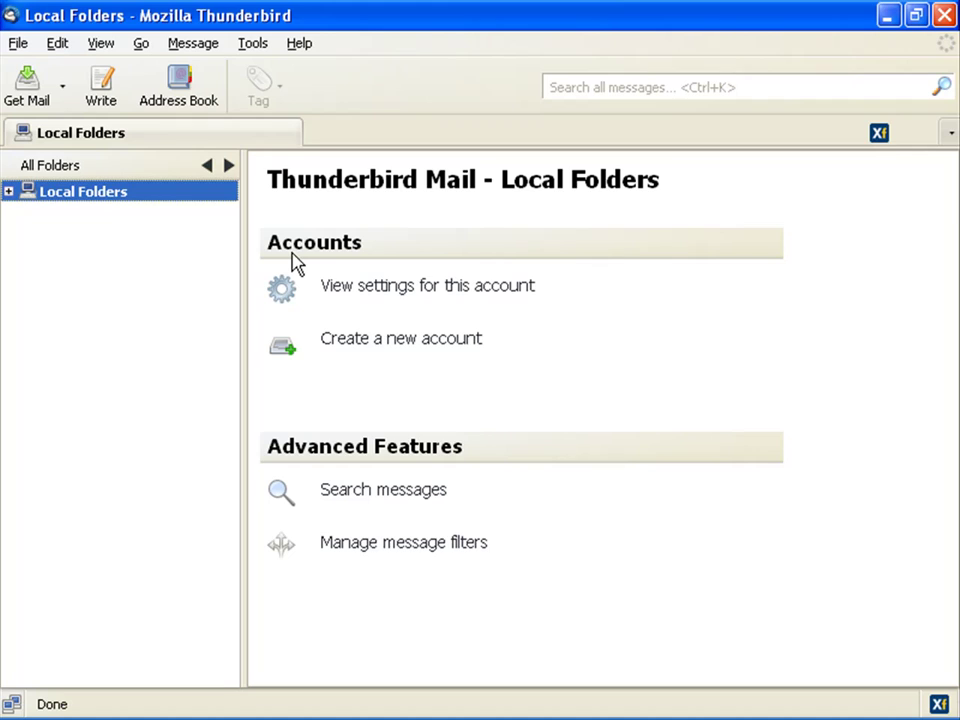
# Step: Start a new mail account and enter the user's name, e-mail address and account password
pyautogui.click(373, 343)
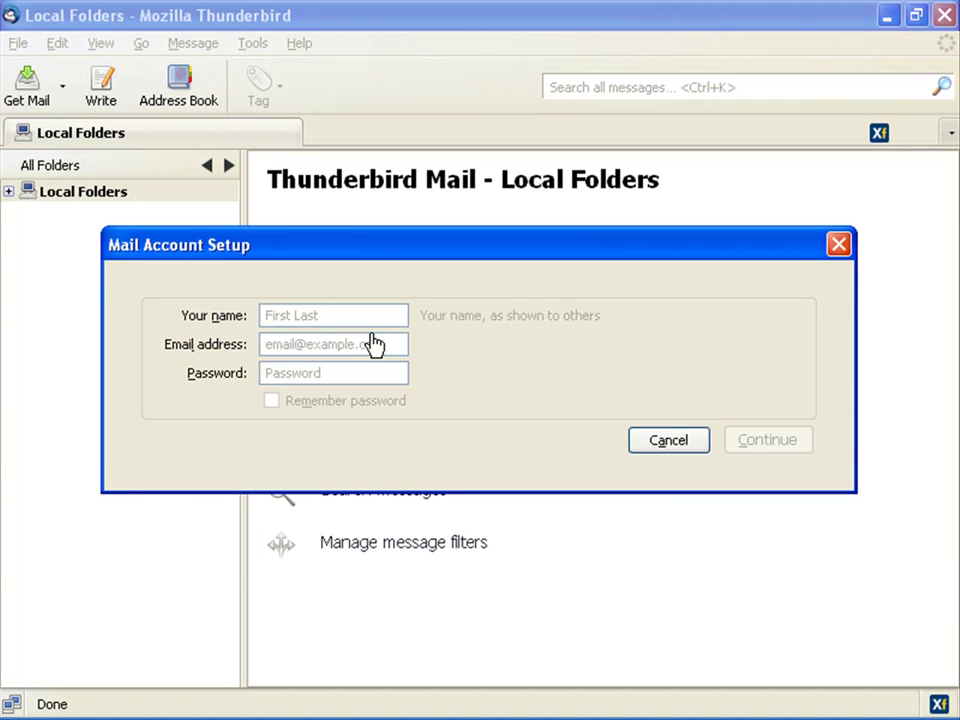
pyautogui.click(291, 315)
pyautogui.write('John')
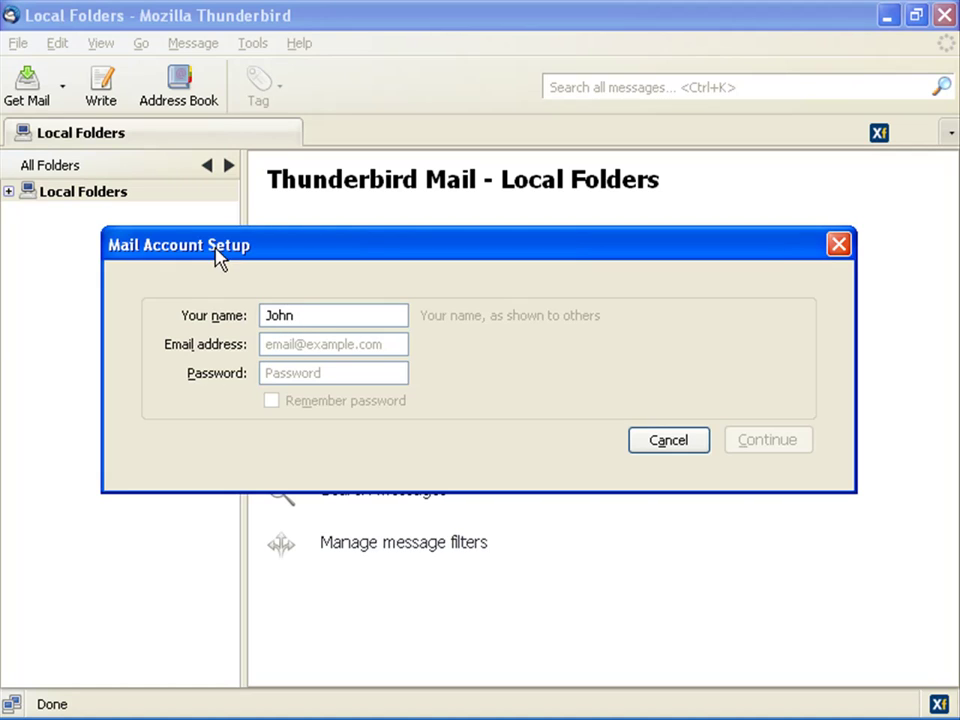
pyautogui.click(269, 342)
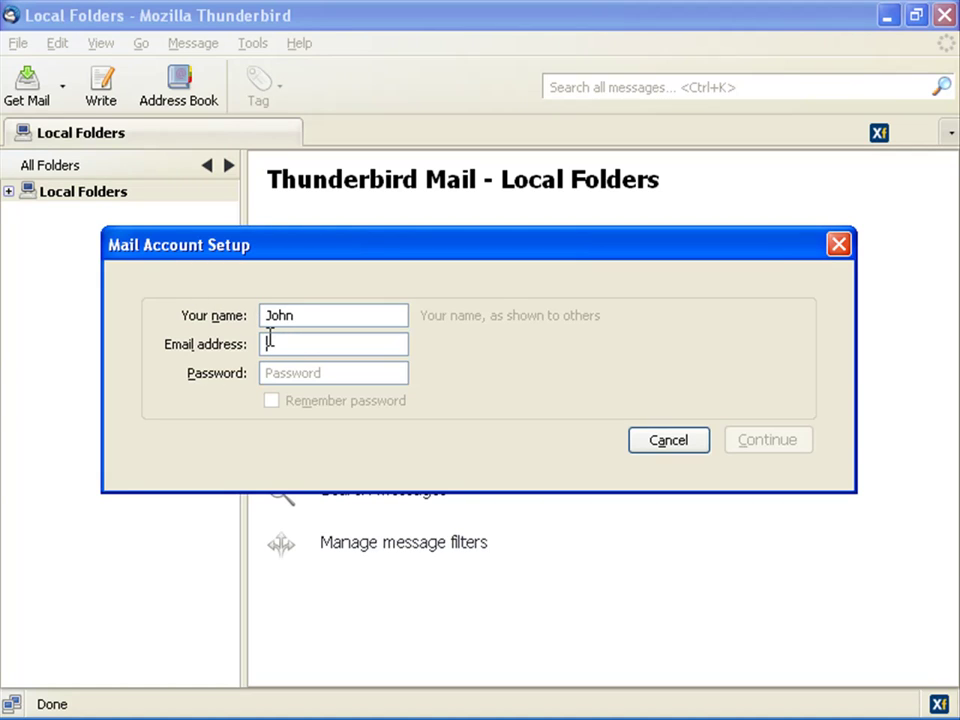
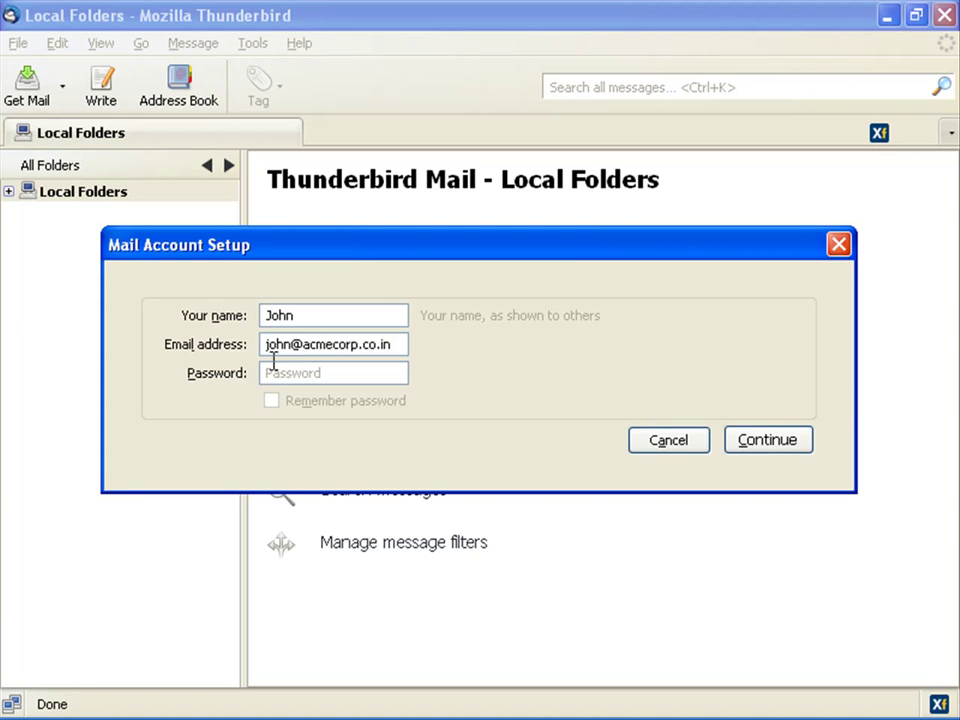
pyautogui.click(270, 373)
pyautogui.write('password123')
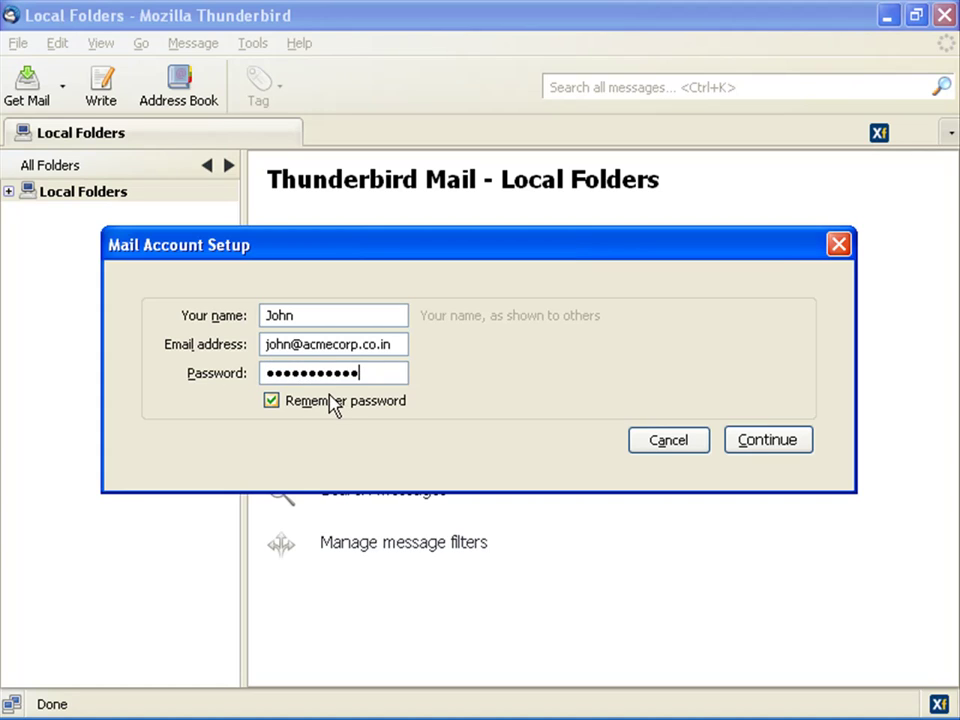
# Step: Auto-detect acmecorp.co.in settings, finding IMAP port 143 with STARTTLS and SMTP port 25
pyautogui.click(783, 447)
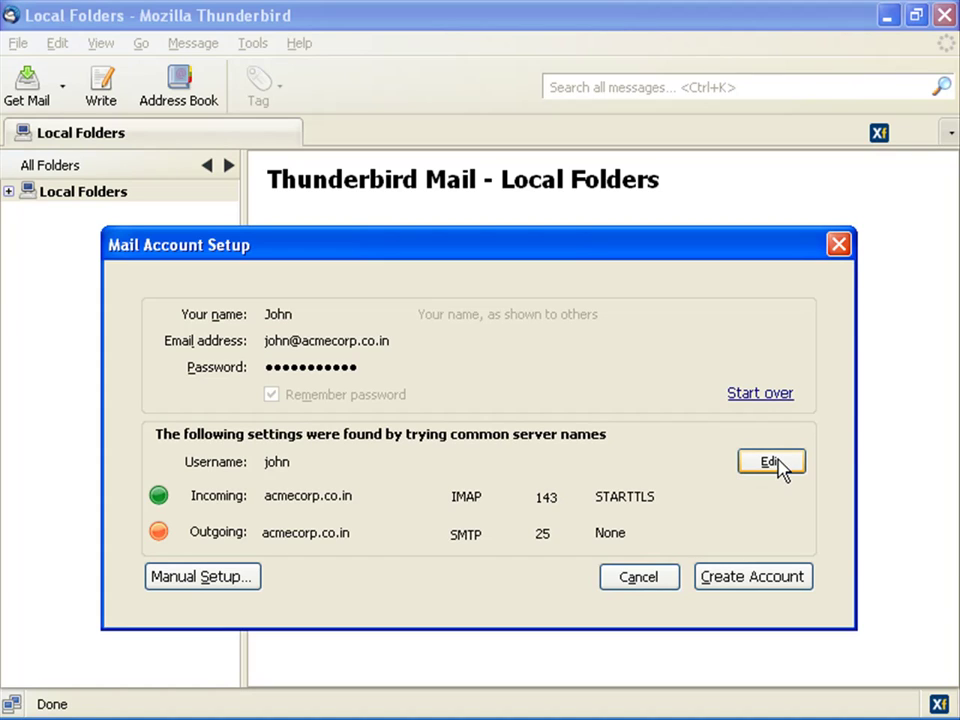
pyautogui.click(771, 462)
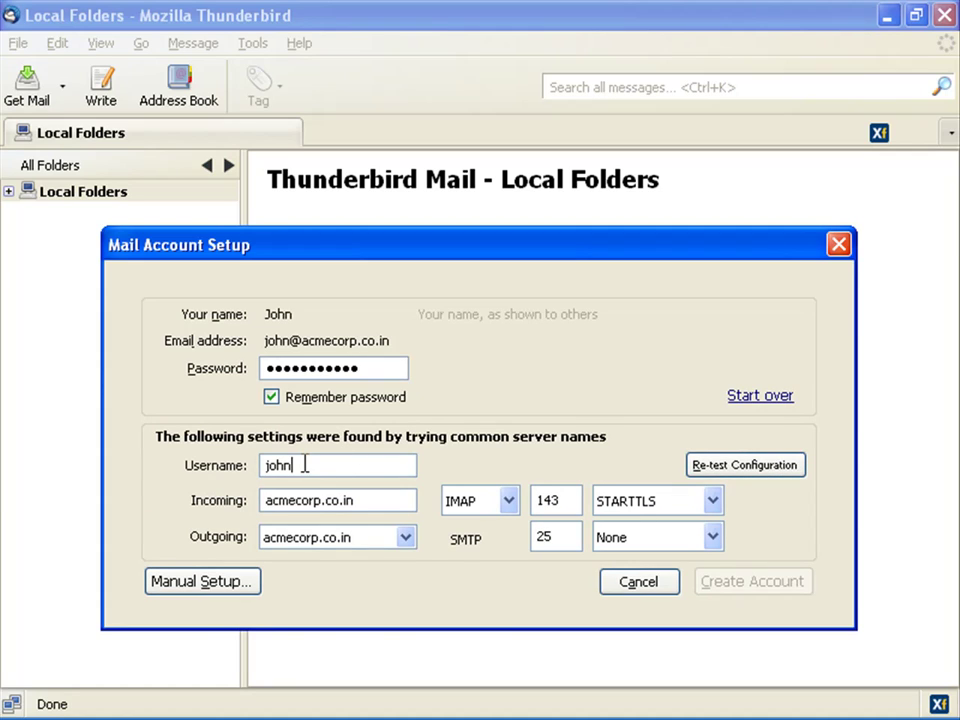
pyautogui.write('@acmecorp')
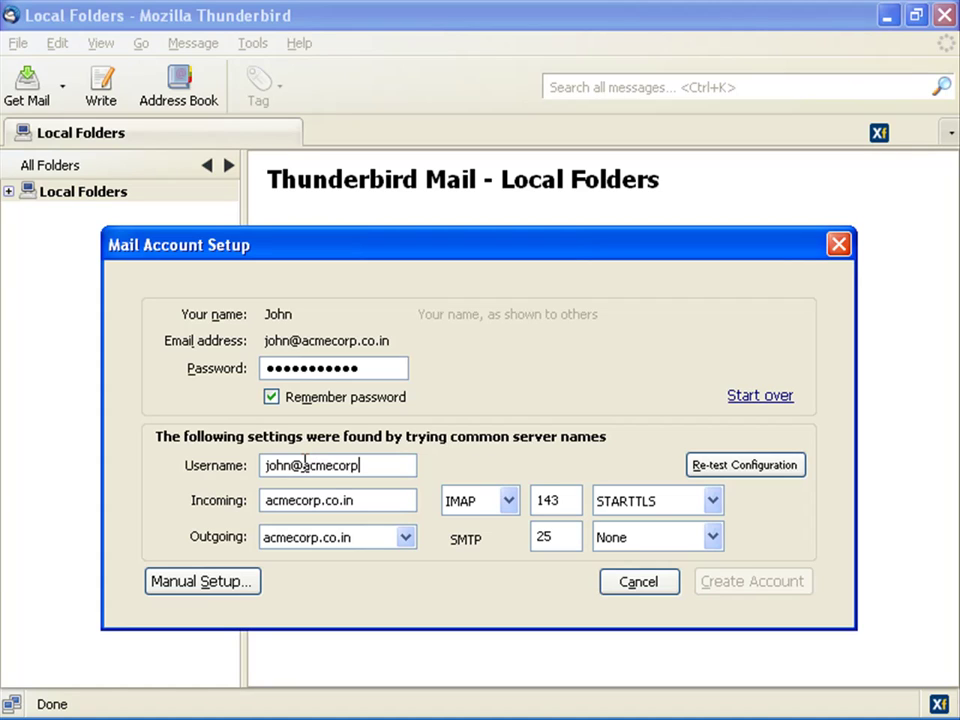
pyautogui.write('.co.in')
pyautogui.moveTo(364, 508); pyautogui.dragTo(228, 505)
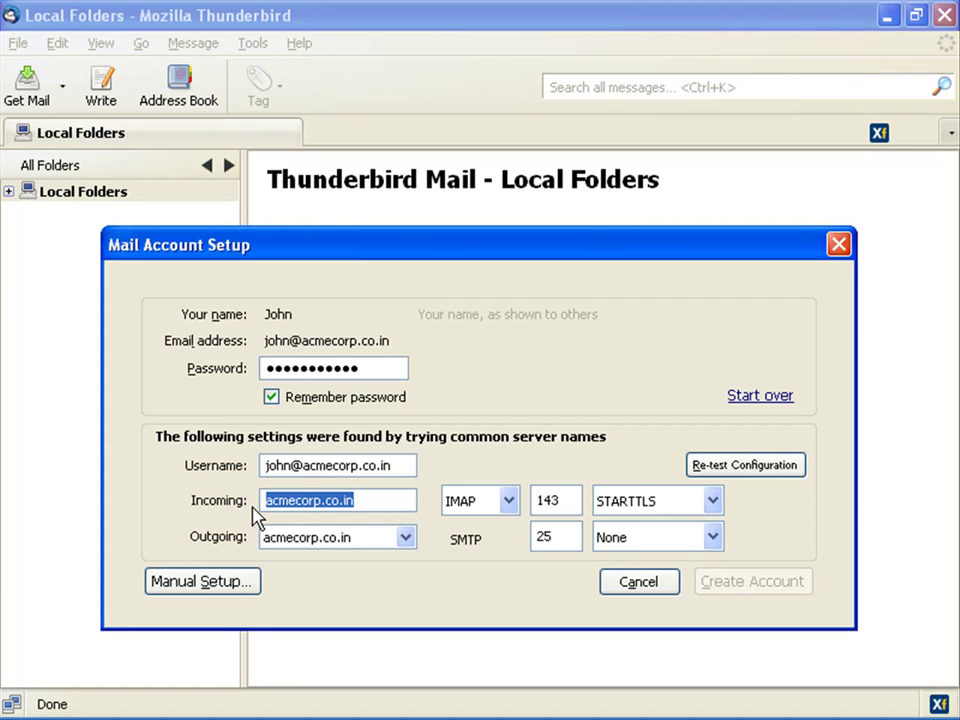
pyautogui.click(476, 510)
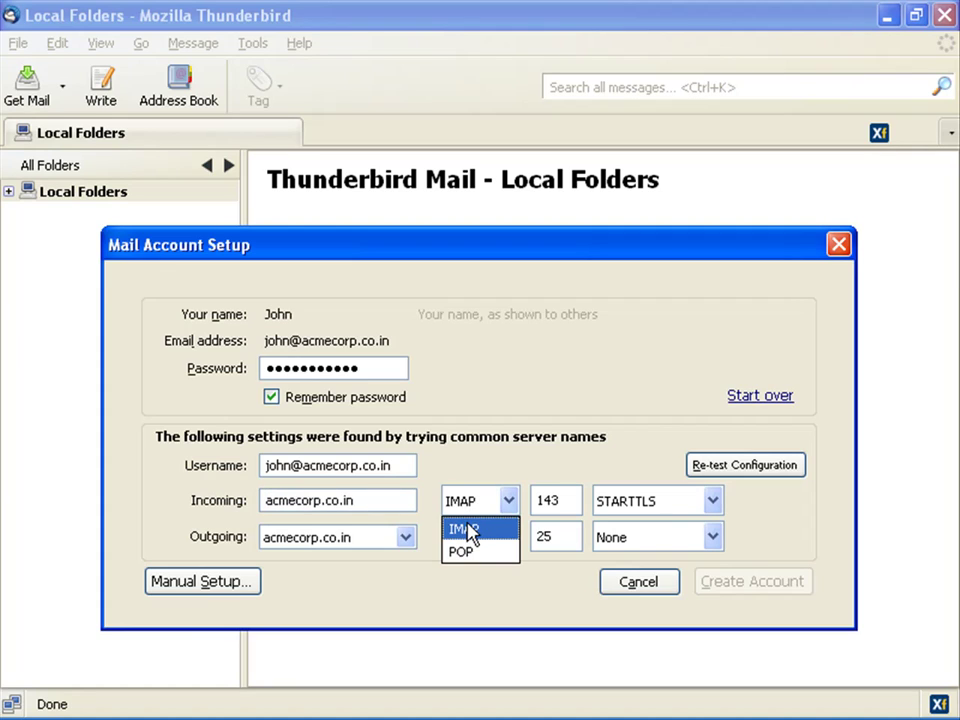
pyautogui.click(467, 528)
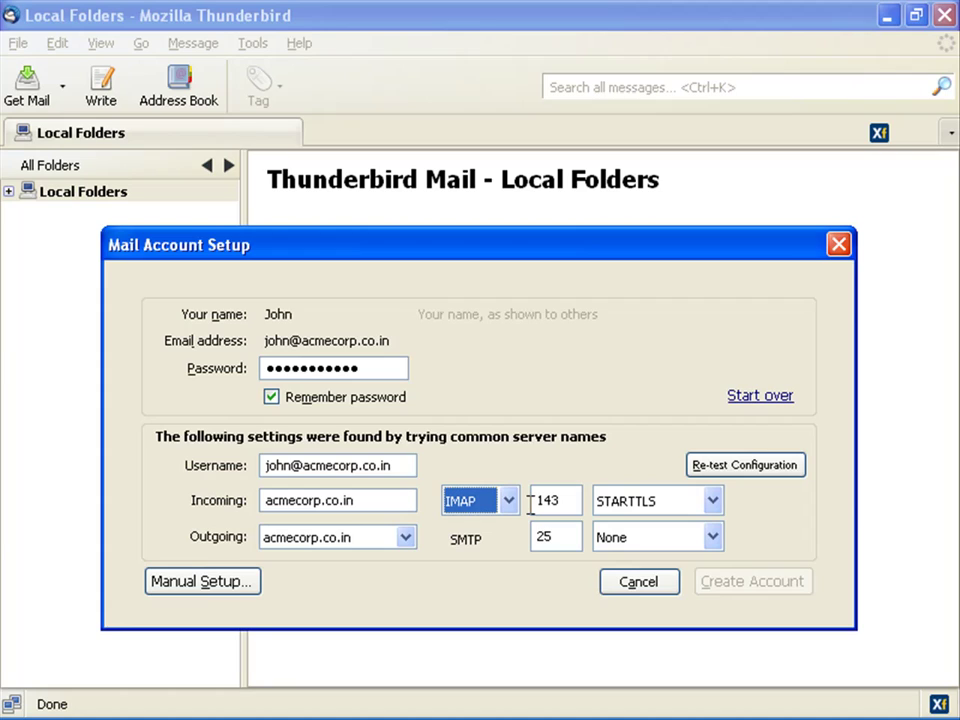
pyautogui.moveTo(561, 500); pyautogui.dragTo(527, 500)
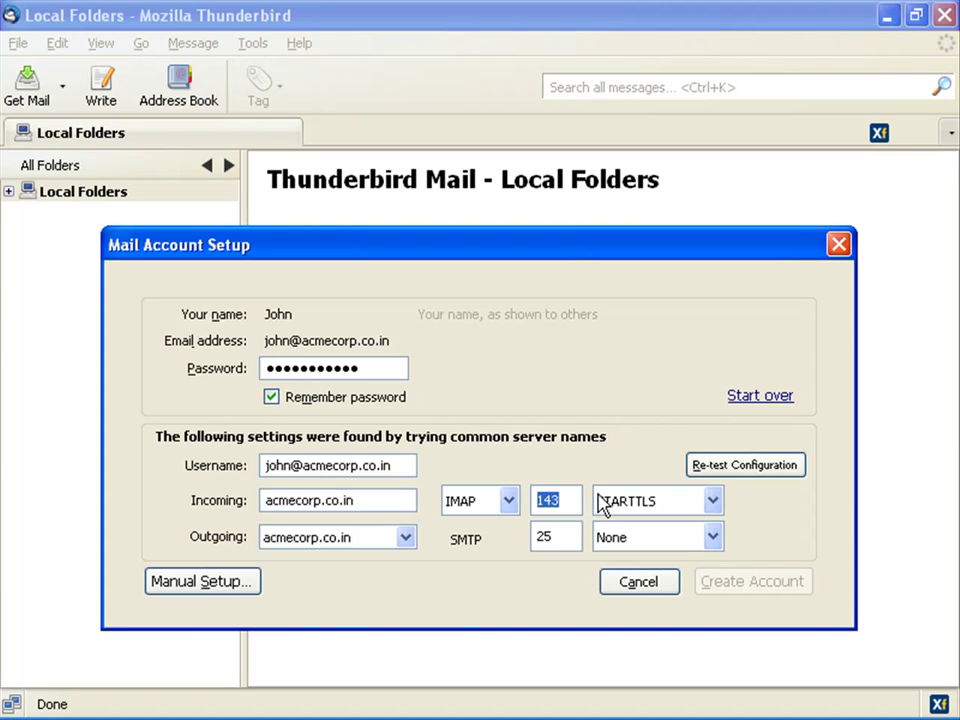
# Step: Set incoming IMAP security to None and check outgoing server acmecorp.co.in on port 25
pyautogui.click(713, 501)
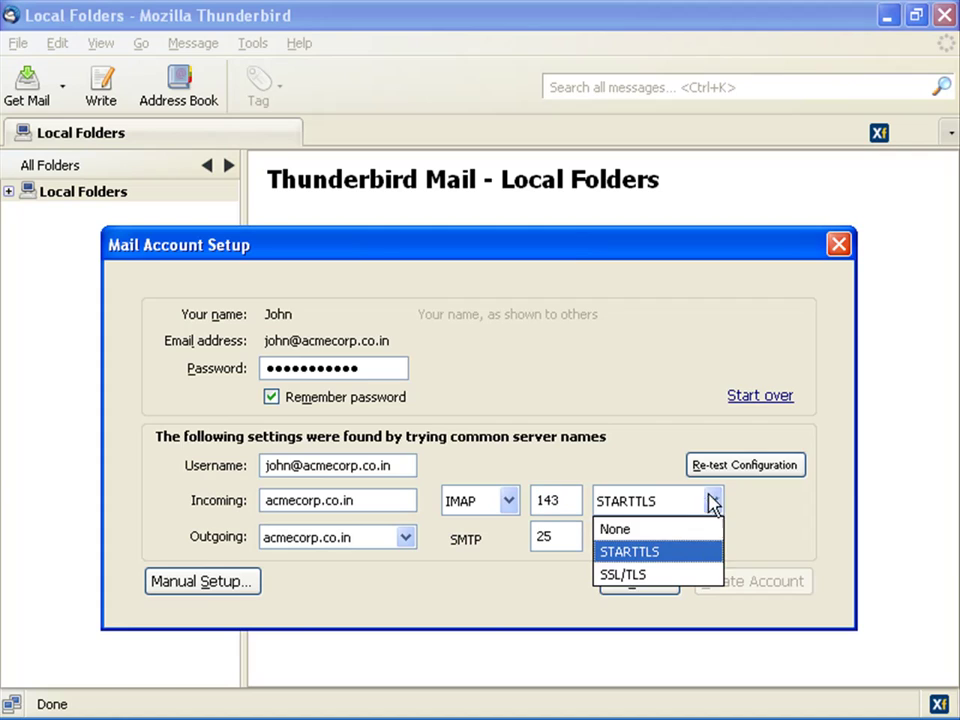
pyautogui.click(643, 528)
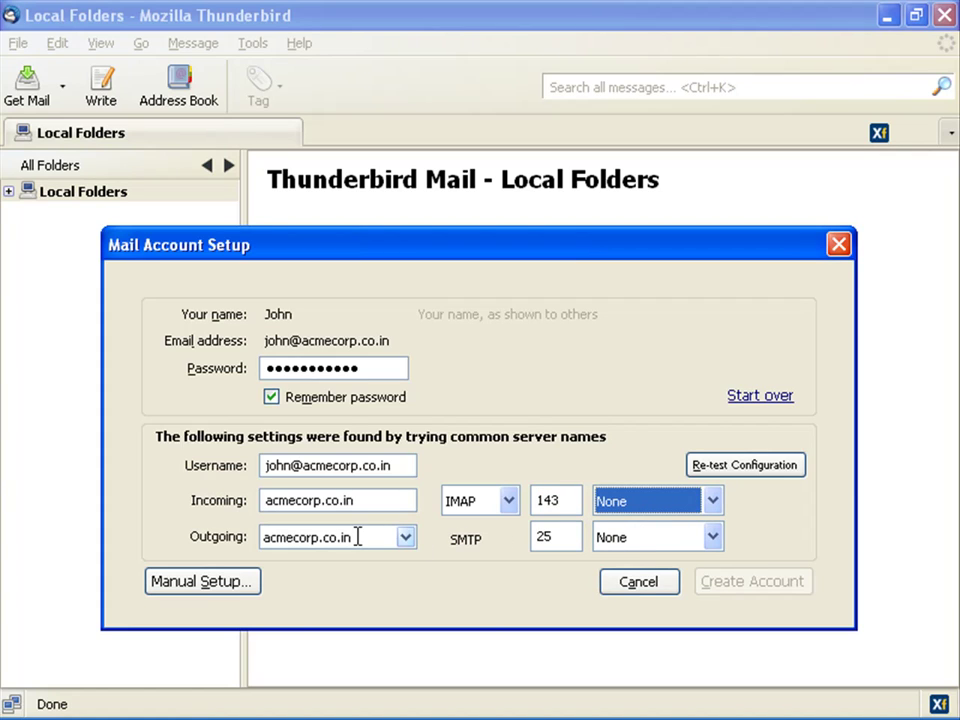
pyautogui.moveTo(357, 537); pyautogui.dragTo(237, 537)
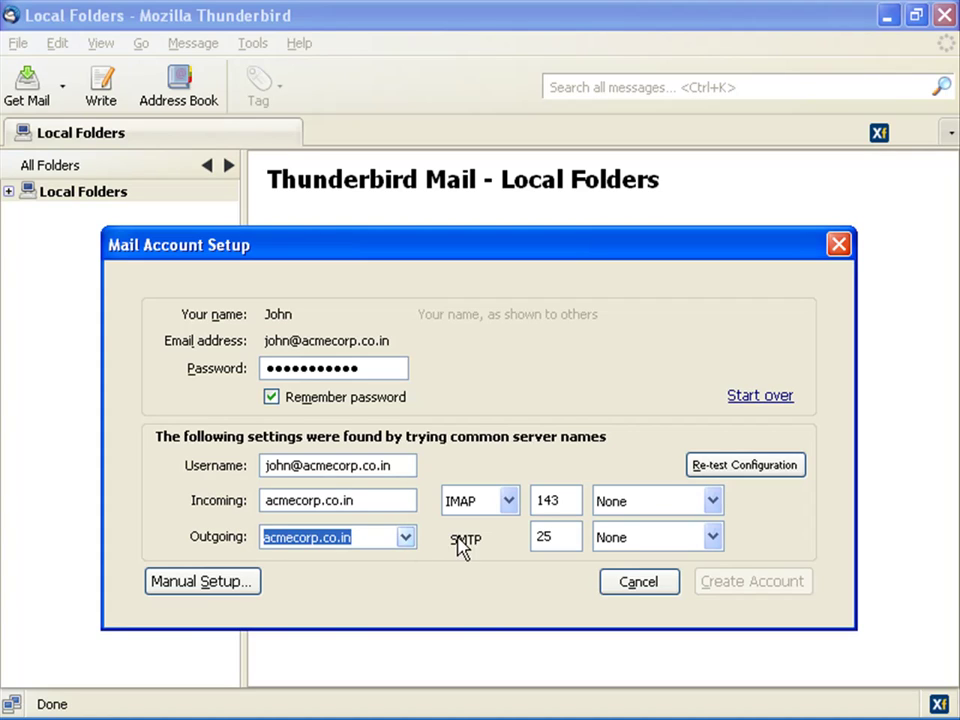
pyautogui.press('Tab')
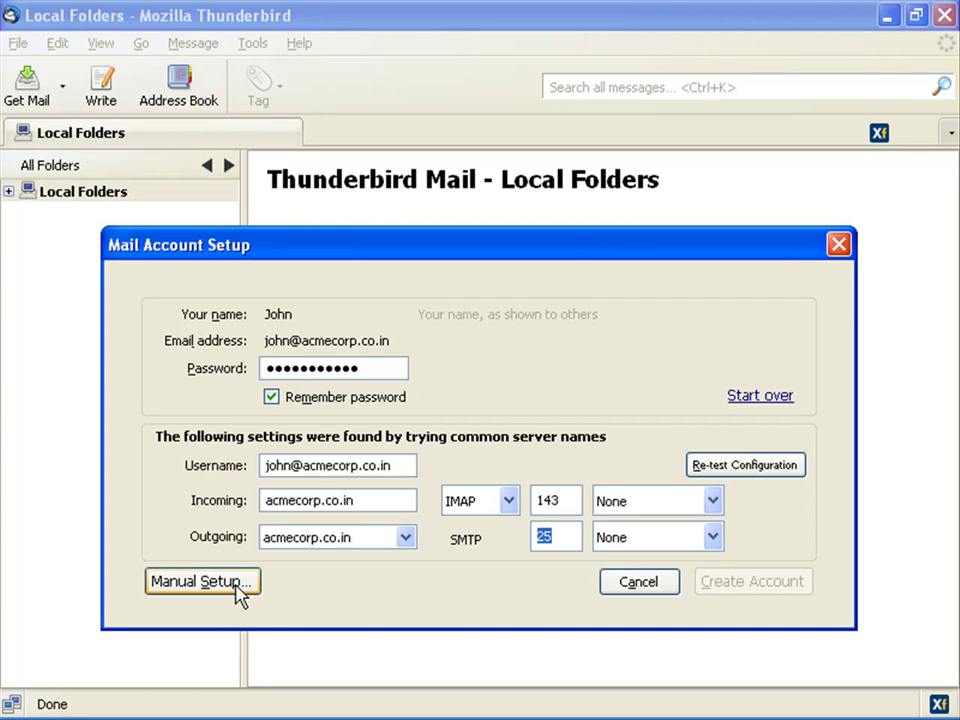
# Step: Review IMAP server acmecorp.co.in on port 143, then show the Outgoing Server (SMTP) list
pyautogui.click(240, 586)
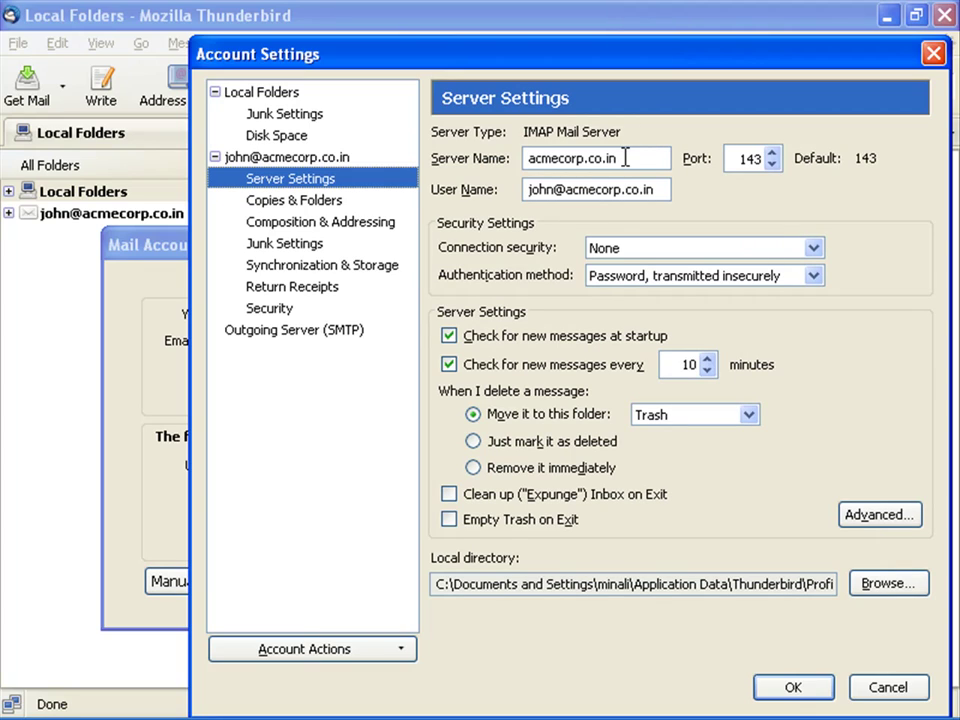
pyautogui.moveTo(626, 158); pyautogui.dragTo(527, 158)
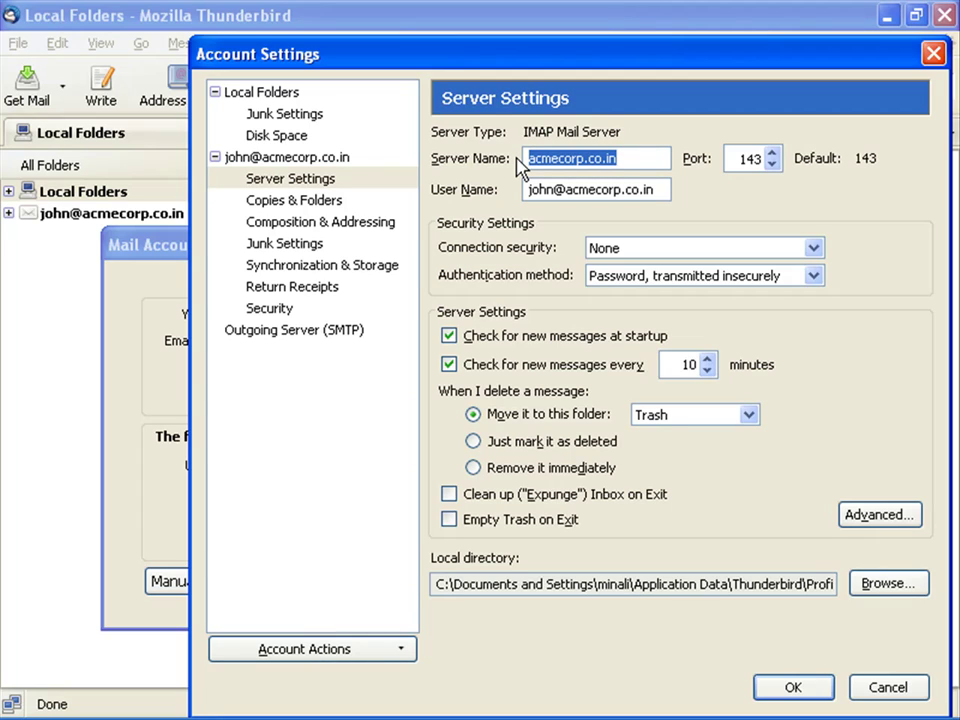
pyautogui.click(757, 155)
pyautogui.doubleClick(757, 158)
pyautogui.press('Tab')
pyautogui.click(320, 331)
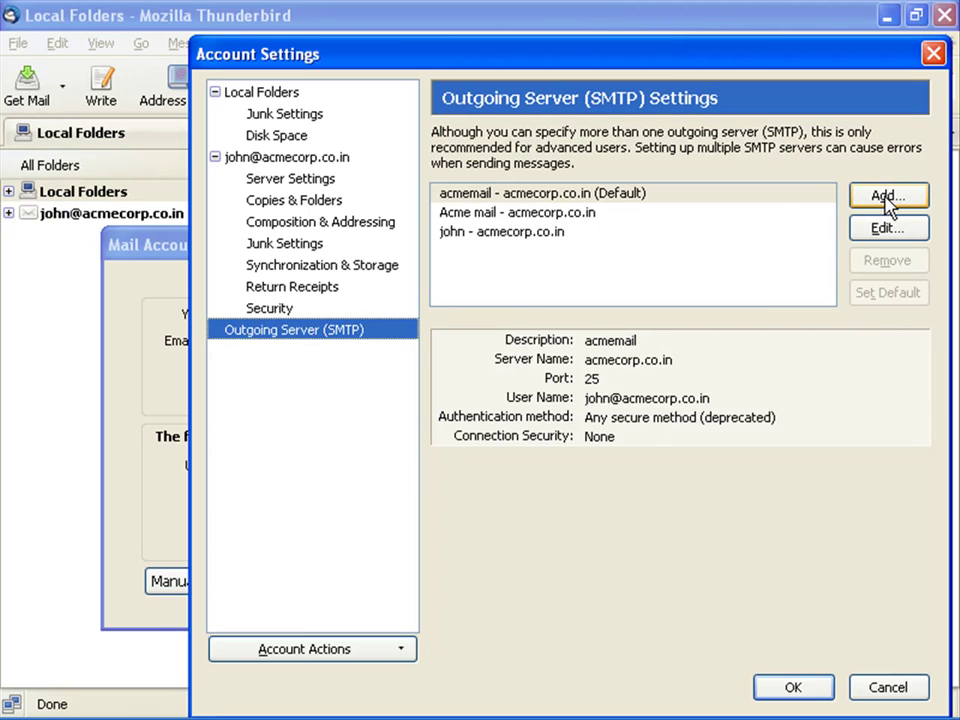
# Step: Add SMTP server 'acme mail' for acmecorp.co.in with insecure password authentication and the account's e-mail
pyautogui.click(890, 205)
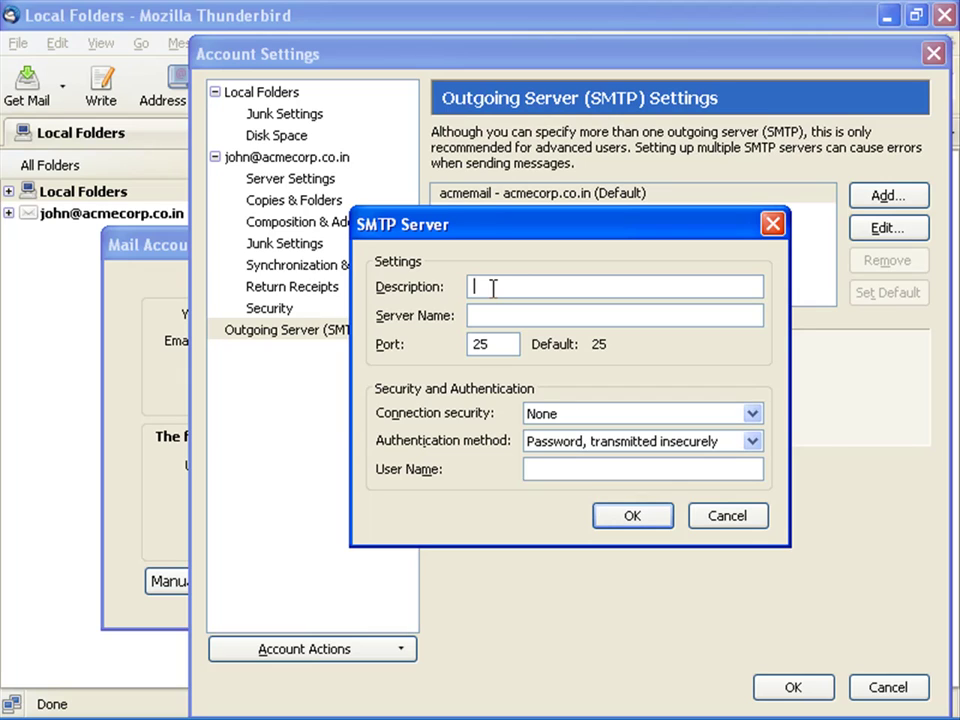
pyautogui.write('acme mail')
pyautogui.click(491, 315)
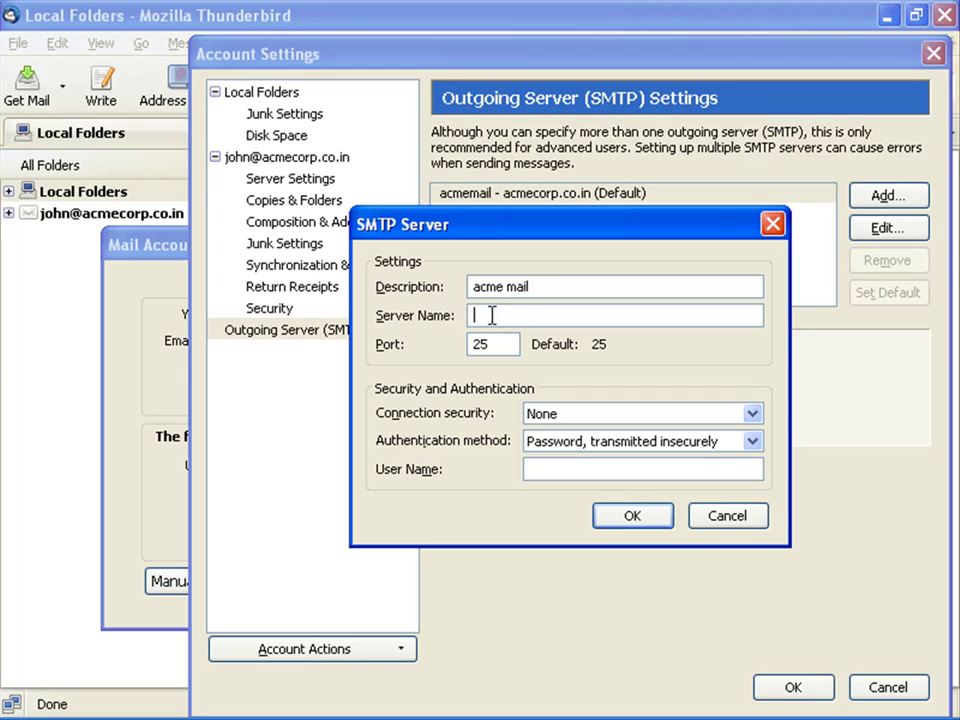
pyautogui.write('acmecorp.co')
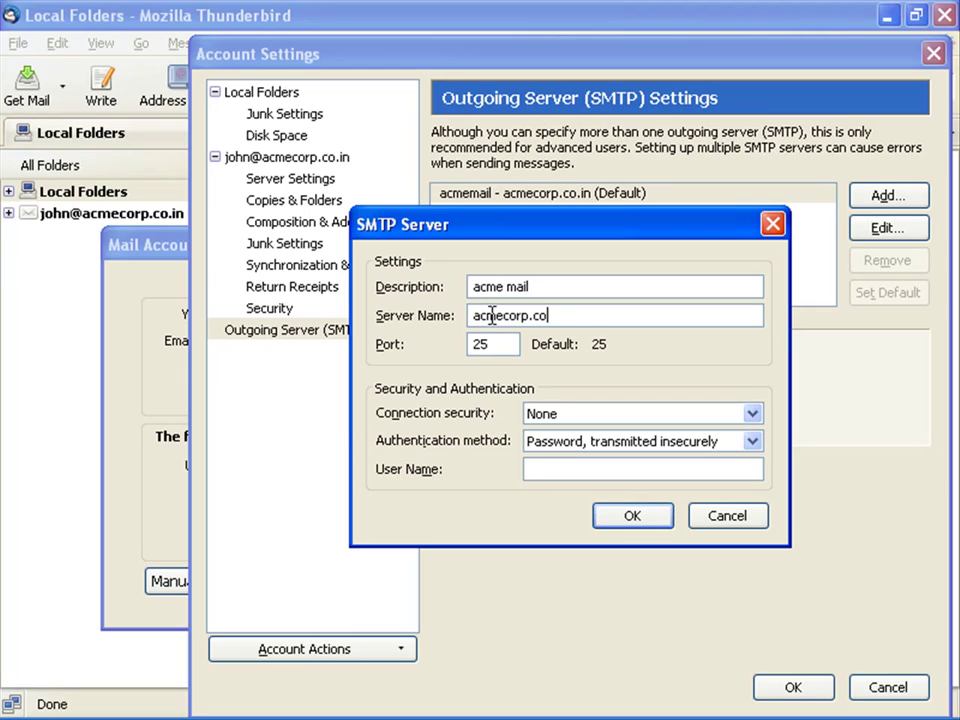
pyautogui.write('.in')
pyautogui.press('Tab')
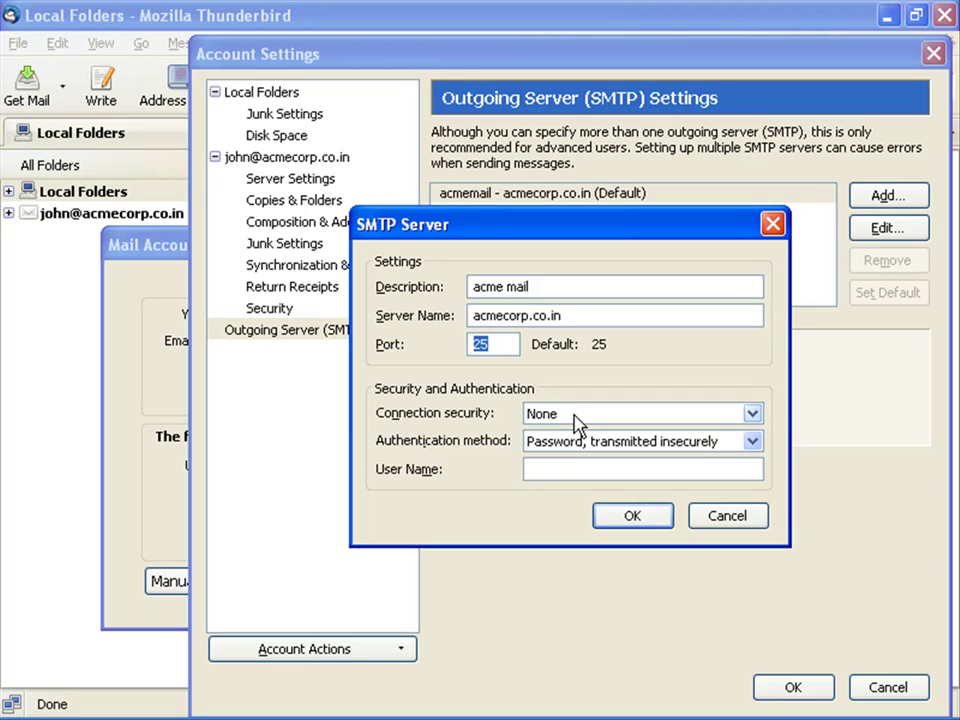
pyautogui.click(729, 445)
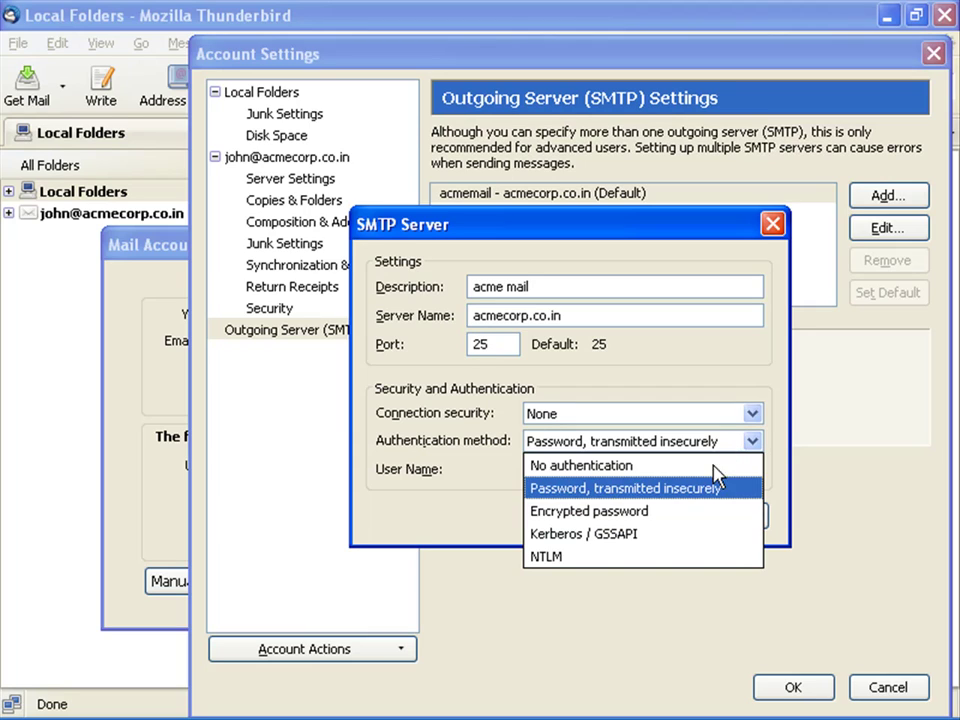
pyautogui.click(707, 490)
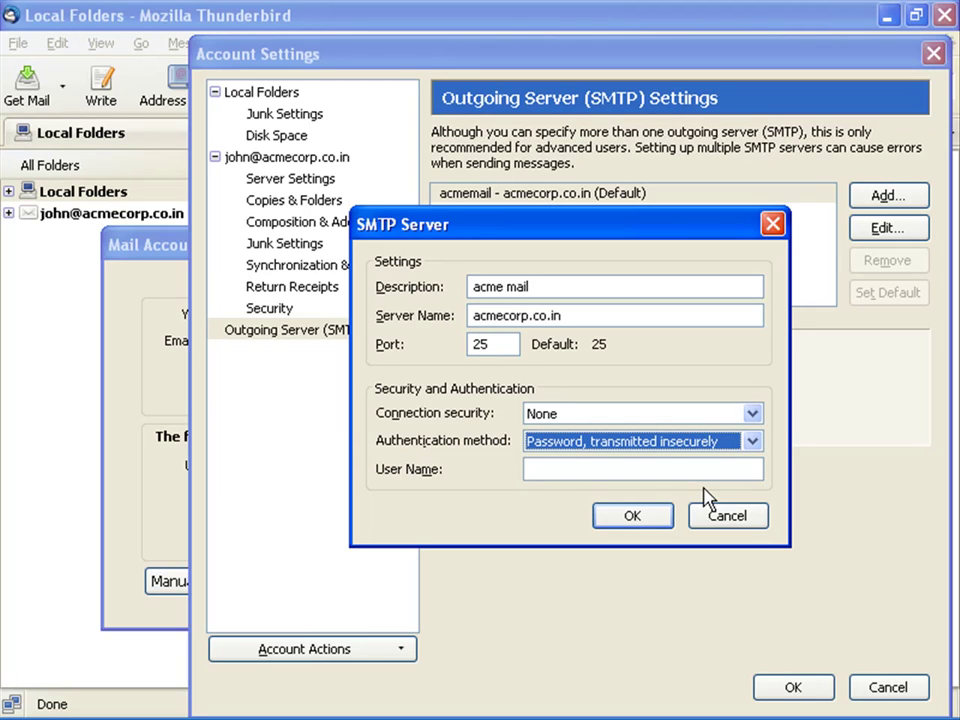
pyautogui.click(564, 468)
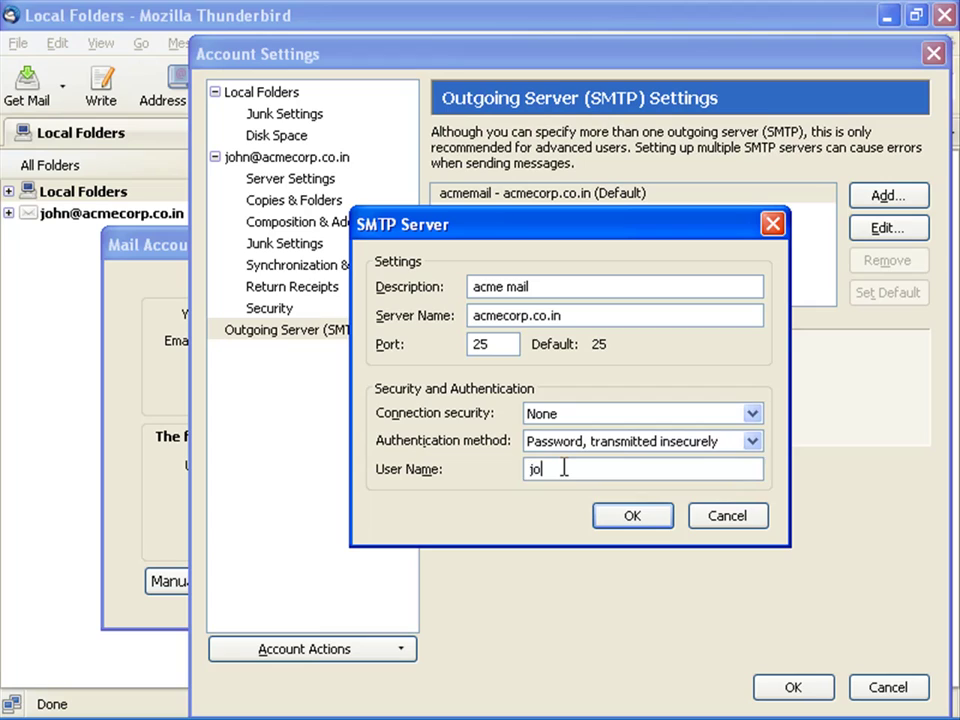
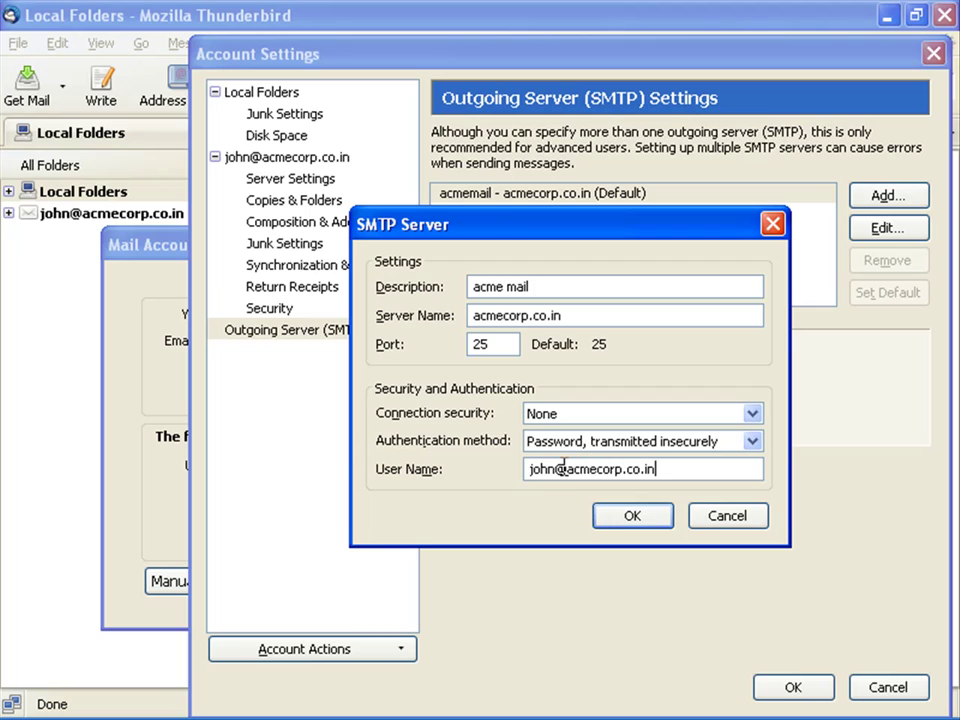
pyautogui.click(637, 521)
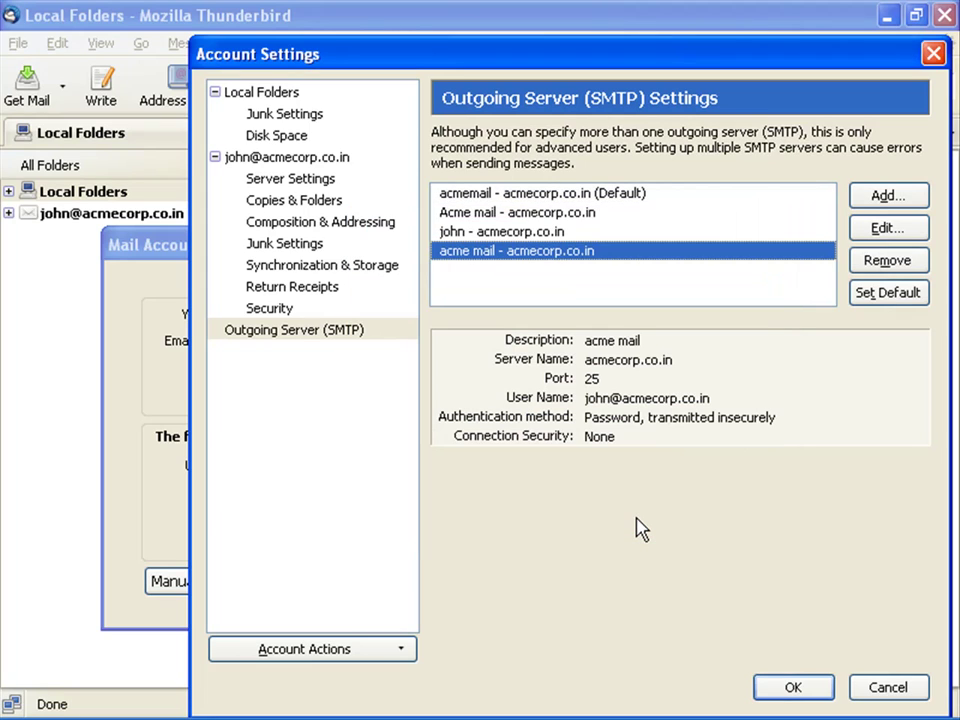
# Step: Save and close Account Settings so the new account appears beside Local Folders
pyautogui.click(796, 687)
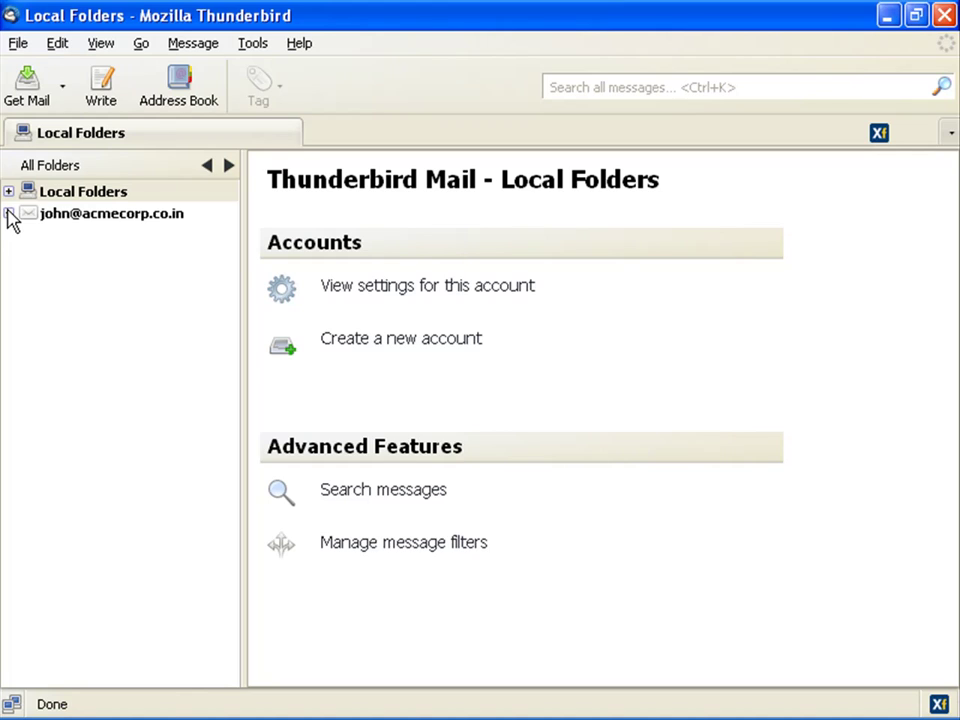
# Step: From the Inbox's Subscribe list, tick Drafts and Sent under INBOX and subscribe them
pyautogui.click(8, 214)
pyautogui.rightClick(33, 236)
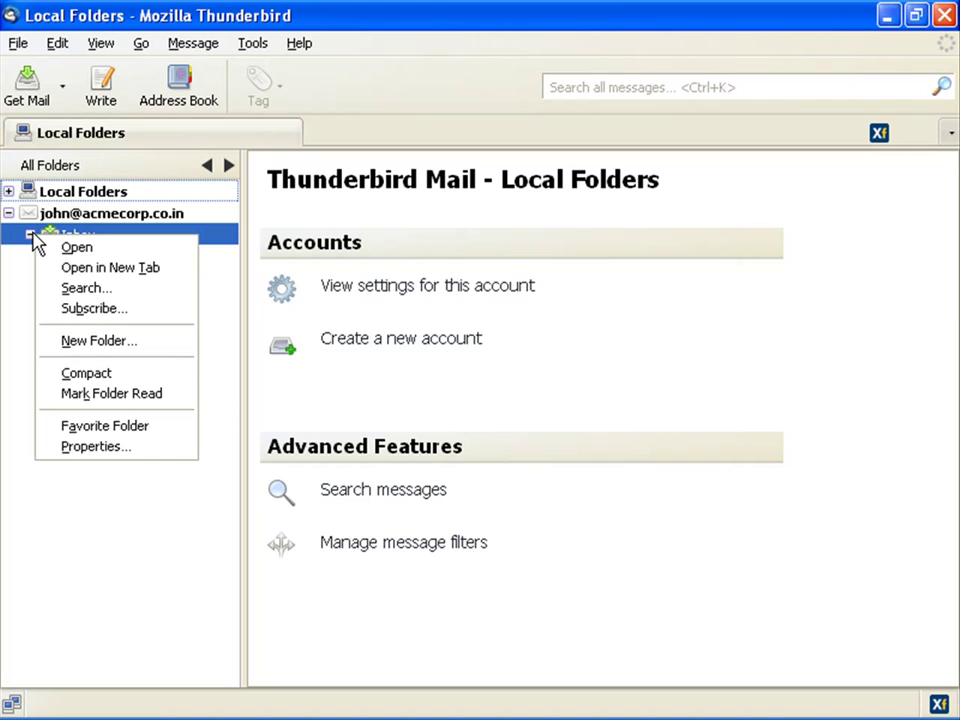
pyautogui.click(90, 309)
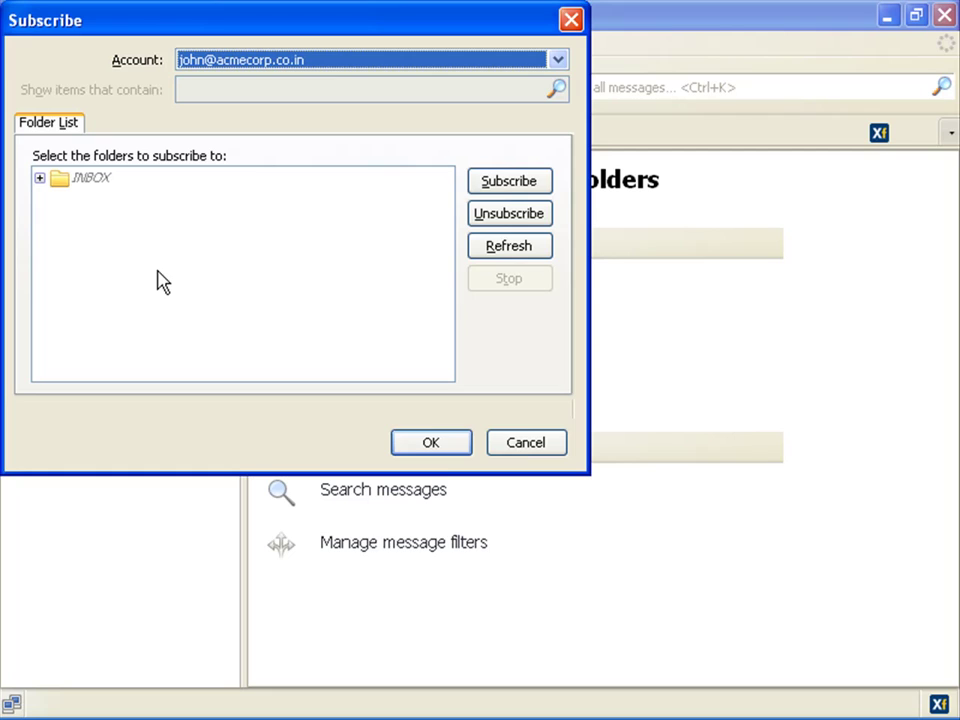
pyautogui.click(39, 180)
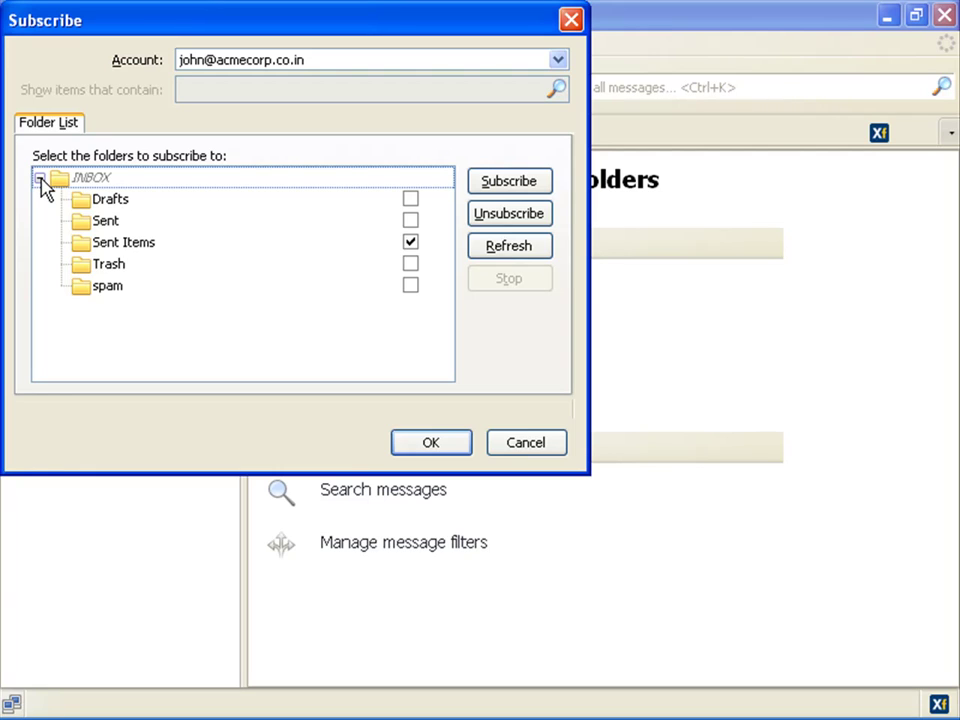
pyautogui.click(410, 198)
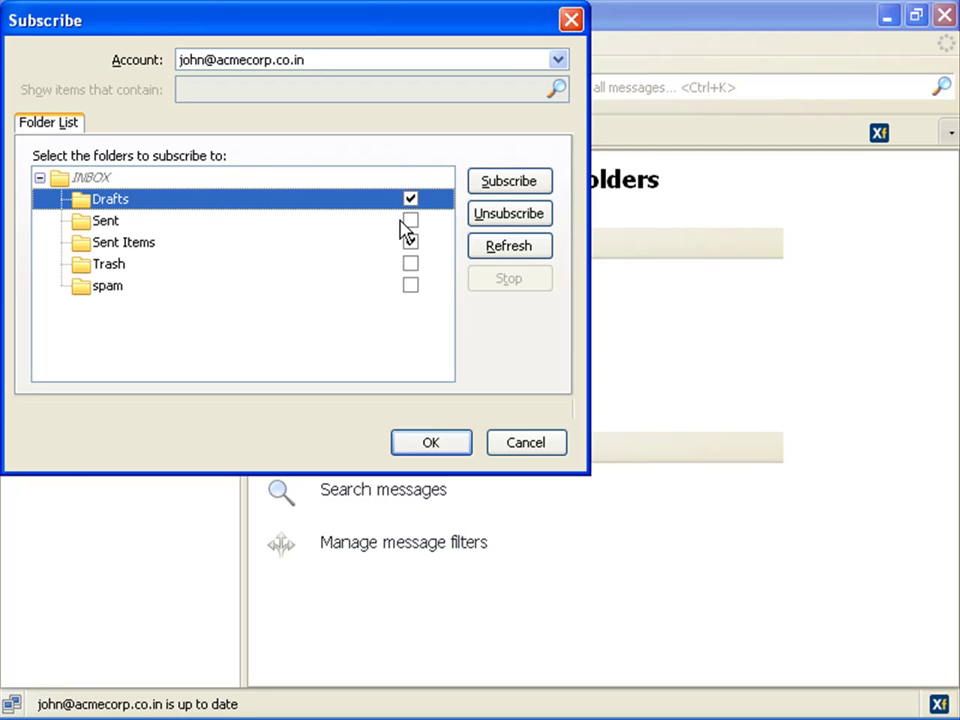
pyautogui.click(410, 220)
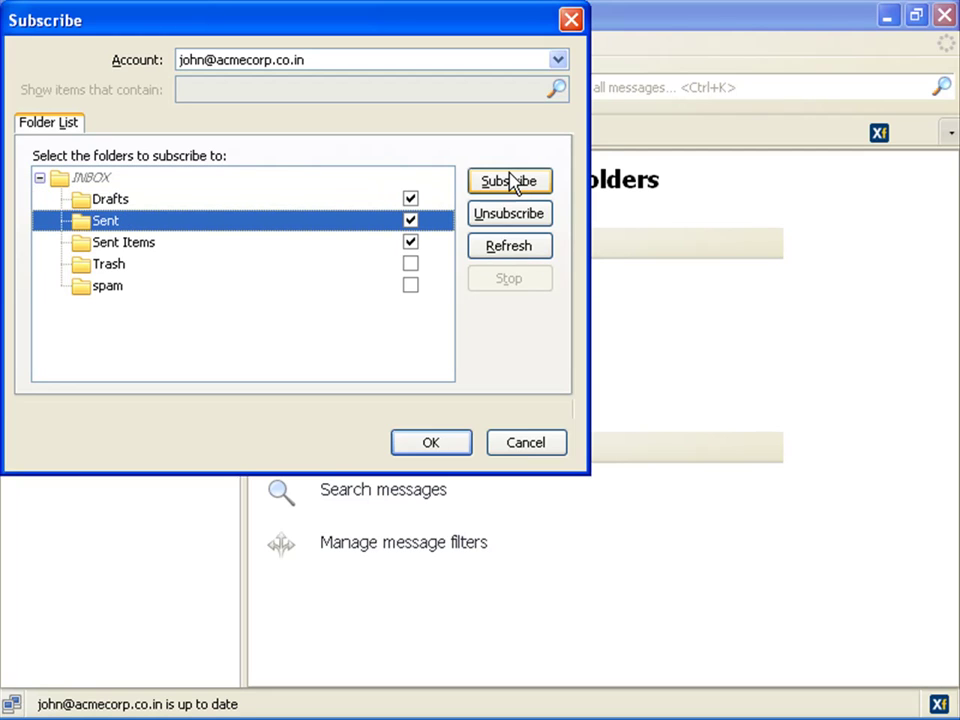
pyautogui.click(510, 180)
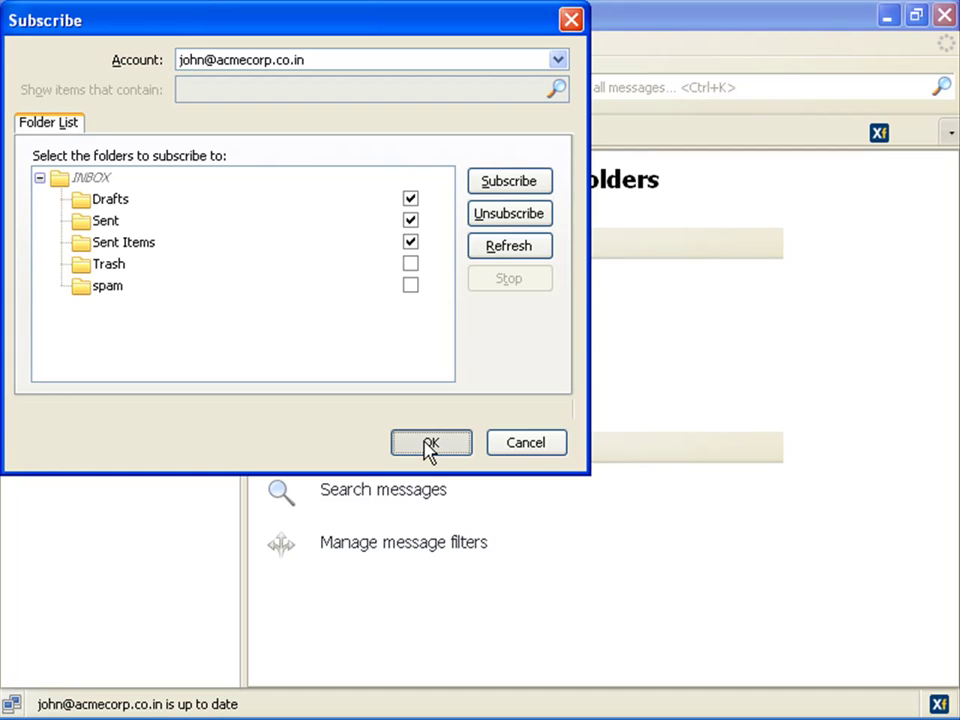
# Step: Close the Subscribe dialog with OK, adding Drafts, Sent, Trash and Sent Items under Inbox
pyautogui.click(430, 443)
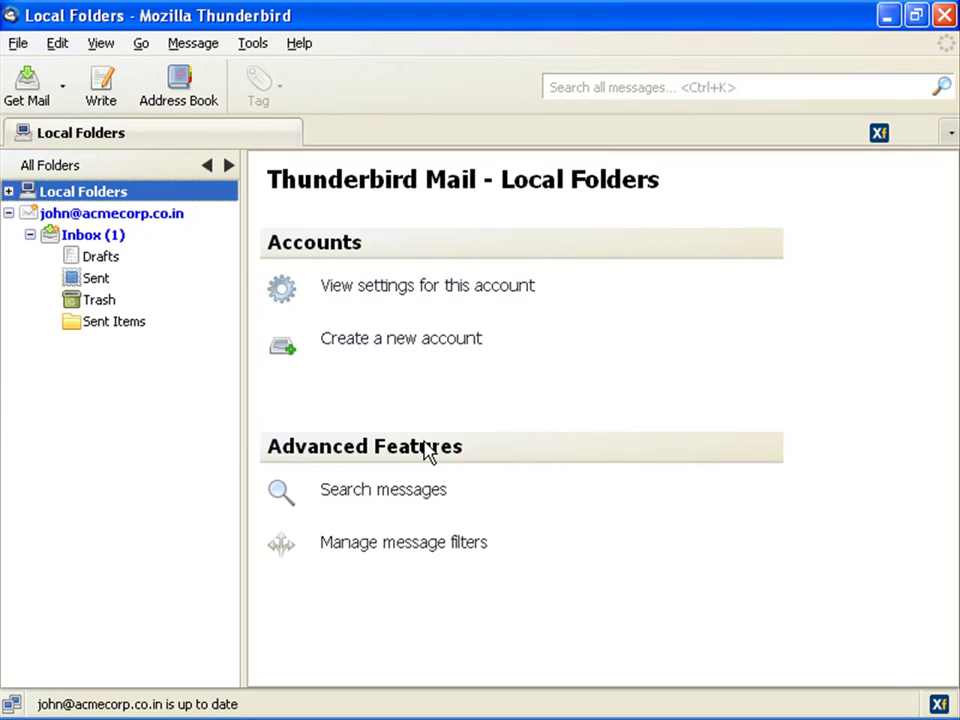